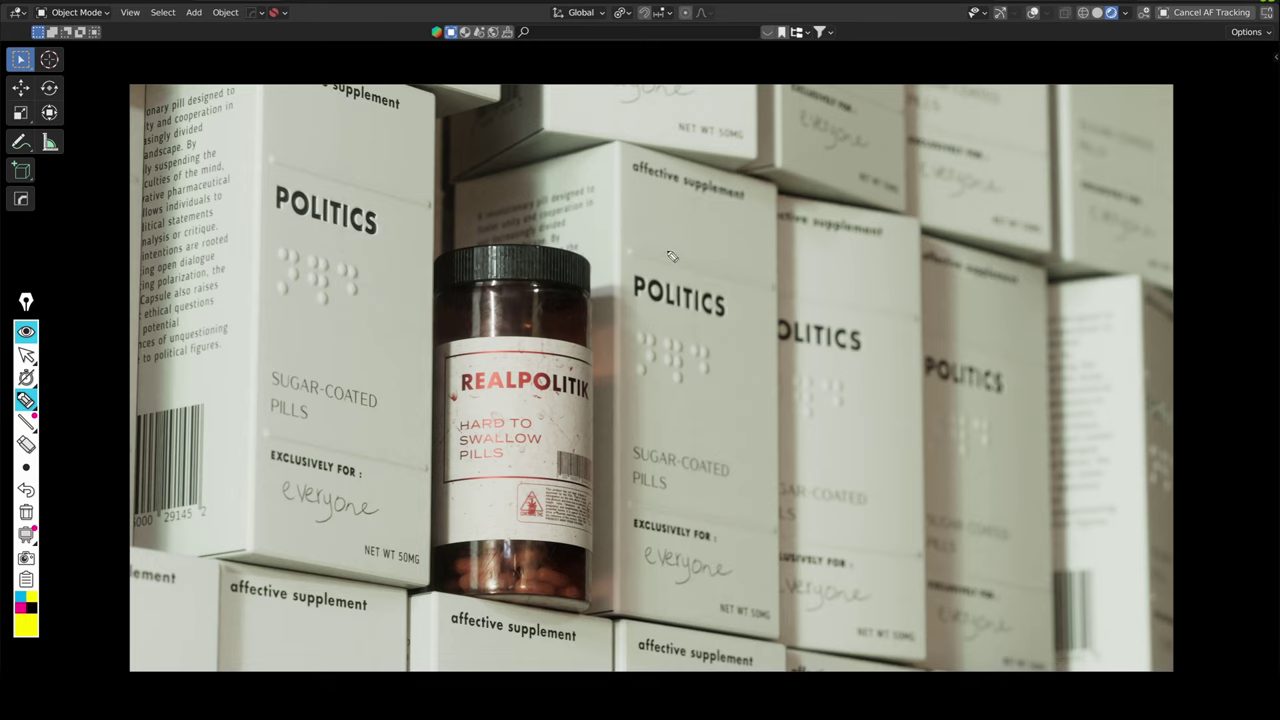
Handwrite 'blendor + community' over the boxes and circle the note.
{"action": "mouse_move", "coordinate": [747, 207]}
{"action": "left_mouse_down"}
{"action": "mouse_move", "coordinate": [755, 253]}
{"action": "mouse_move", "coordinate": [821, 238]}
{"action": "mouse_move", "coordinate": [833, 190]}
{"action": "mouse_move", "coordinate": [842, 232]}
{"action": "left_mouse_up"}
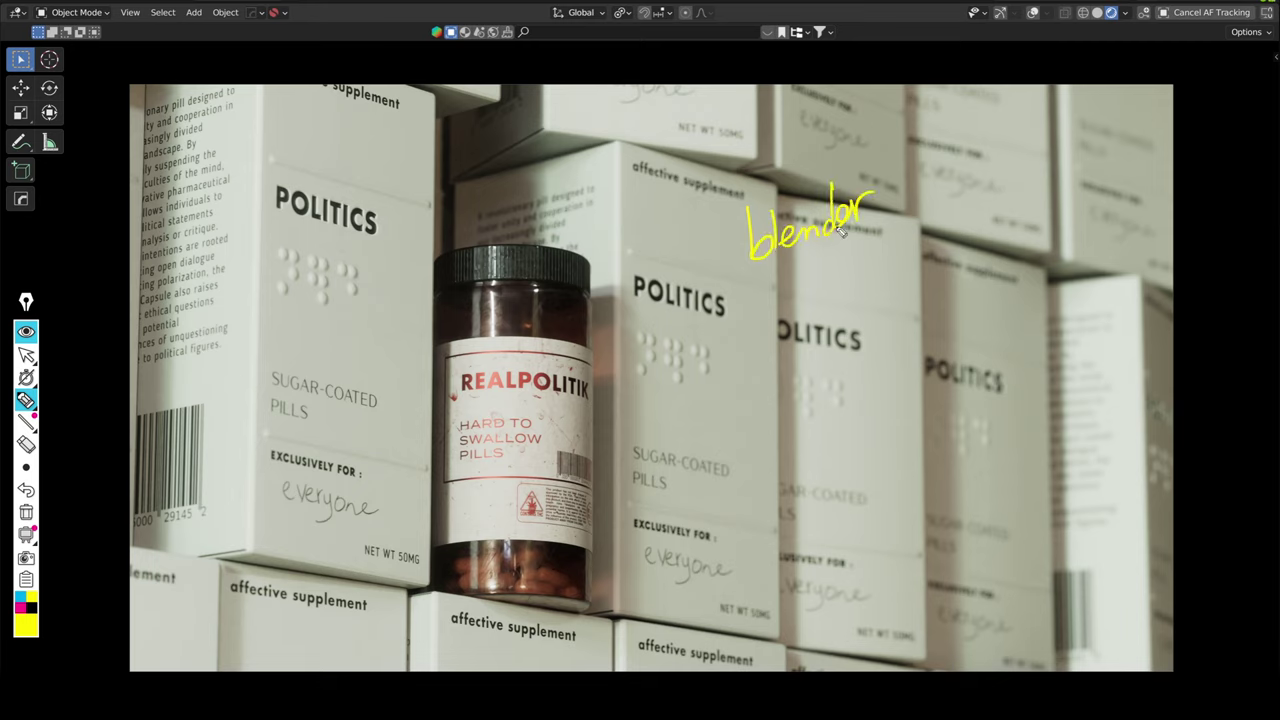
{"action": "mouse_move", "coordinate": [788, 277]}
{"action": "left_mouse_down"}
{"action": "mouse_move", "coordinate": [806, 275]}
{"action": "mouse_move", "coordinate": [762, 330]}
{"action": "mouse_move", "coordinate": [878, 260]}
{"action": "mouse_move", "coordinate": [898, 262]}
{"action": "mouse_move", "coordinate": [870, 294]}
{"action": "left_mouse_up"}
{"action": "mouse_move", "coordinate": [790, 158]}
{"action": "left_mouse_down"}
{"action": "mouse_move", "coordinate": [897, 337]}
{"action": "mouse_move", "coordinate": [837, 138]}
{"action": "mouse_move", "coordinate": [777, 199]}
{"action": "left_mouse_up"}
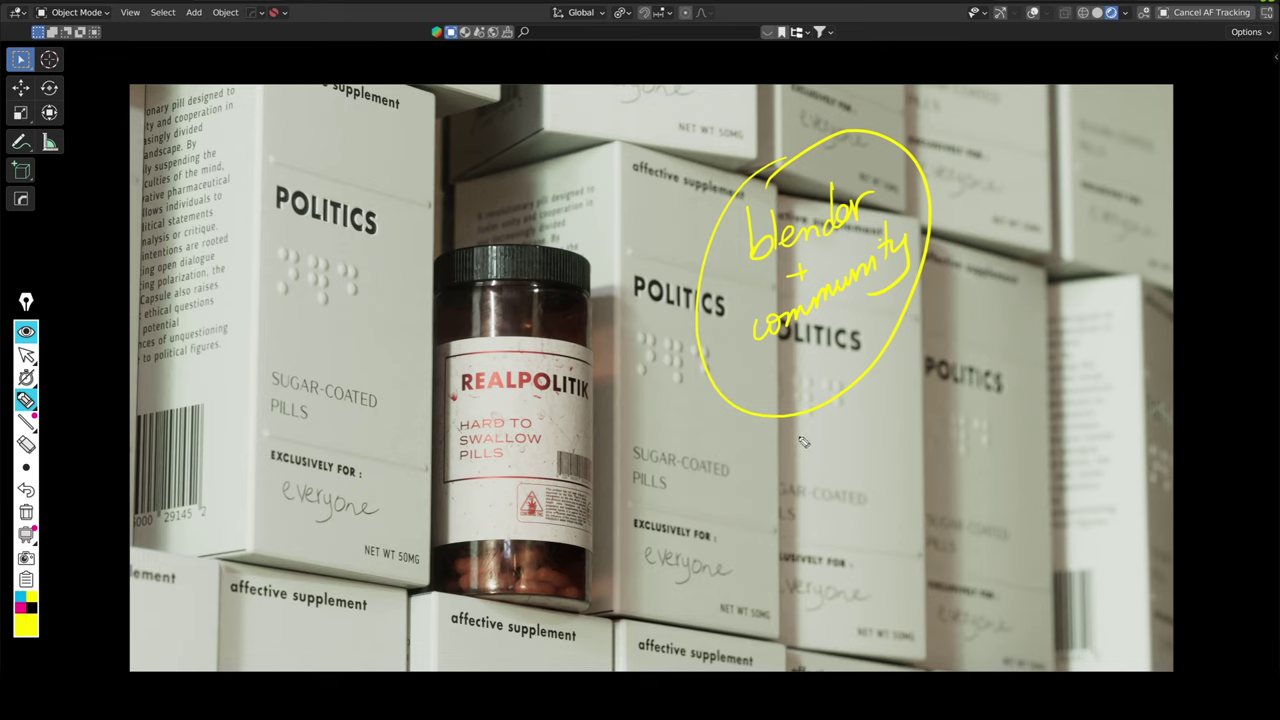
List Reddit, Stack exchange and BlenderArtists with ellipsis dots, arrowed to the circled note.
{"action": "mouse_move", "coordinate": [802, 440]}
{"action": "left_mouse_down"}
{"action": "mouse_move", "coordinate": [884, 425]}
{"action": "mouse_move", "coordinate": [898, 407]}
{"action": "left_mouse_up"}
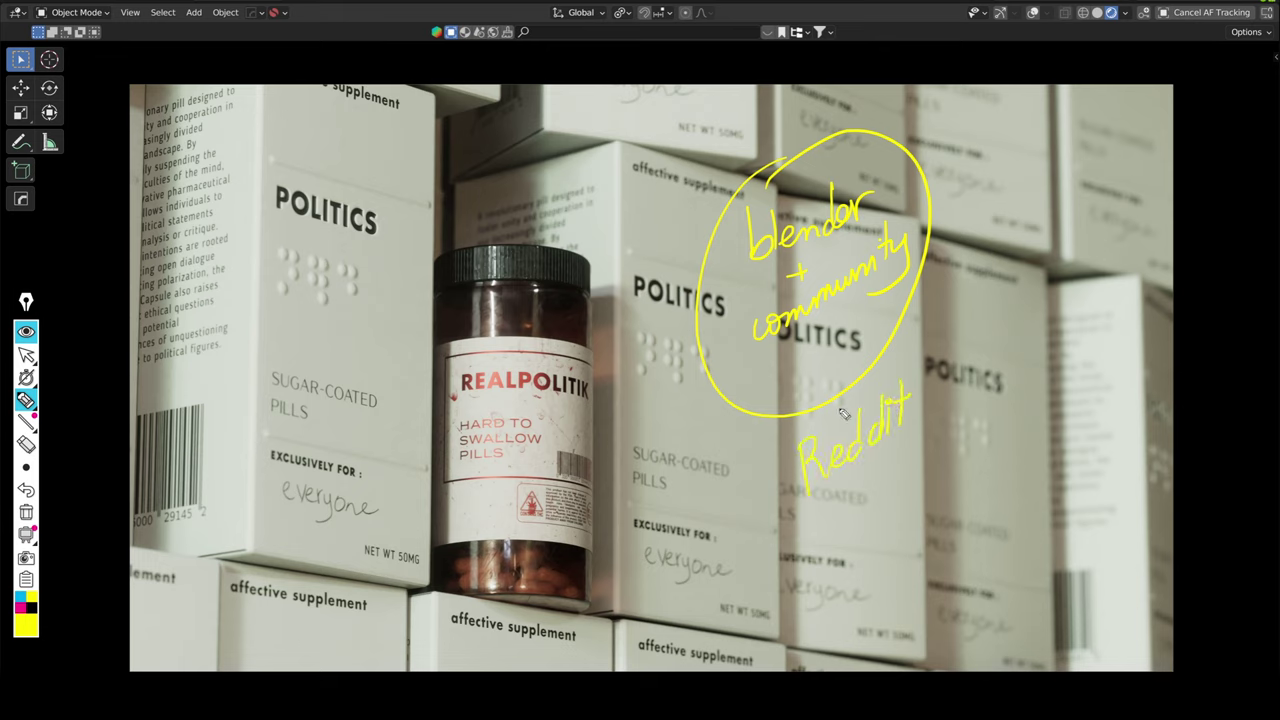
{"action": "mouse_move", "coordinate": [827, 504]}
{"action": "left_mouse_down"}
{"action": "mouse_move", "coordinate": [859, 510]}
{"action": "mouse_move", "coordinate": [887, 454]}
{"action": "mouse_move", "coordinate": [893, 491]}
{"action": "mouse_move", "coordinate": [942, 450]}
{"action": "mouse_move", "coordinate": [954, 417]}
{"action": "mouse_move", "coordinate": [980, 434]}
{"action": "mouse_move", "coordinate": [1030, 395]}
{"action": "left_mouse_up"}
{"action": "mouse_move", "coordinate": [858, 530]}
{"action": "left_mouse_down"}
{"action": "mouse_move", "coordinate": [898, 547]}
{"action": "mouse_move", "coordinate": [934, 514]}
{"action": "mouse_move", "coordinate": [929, 489]}
{"action": "mouse_move", "coordinate": [951, 506]}
{"action": "mouse_move", "coordinate": [973, 472]}
{"action": "mouse_move", "coordinate": [968, 493]}
{"action": "mouse_move", "coordinate": [1040, 442]}
{"action": "mouse_move", "coordinate": [1064, 468]}
{"action": "left_mouse_up"}
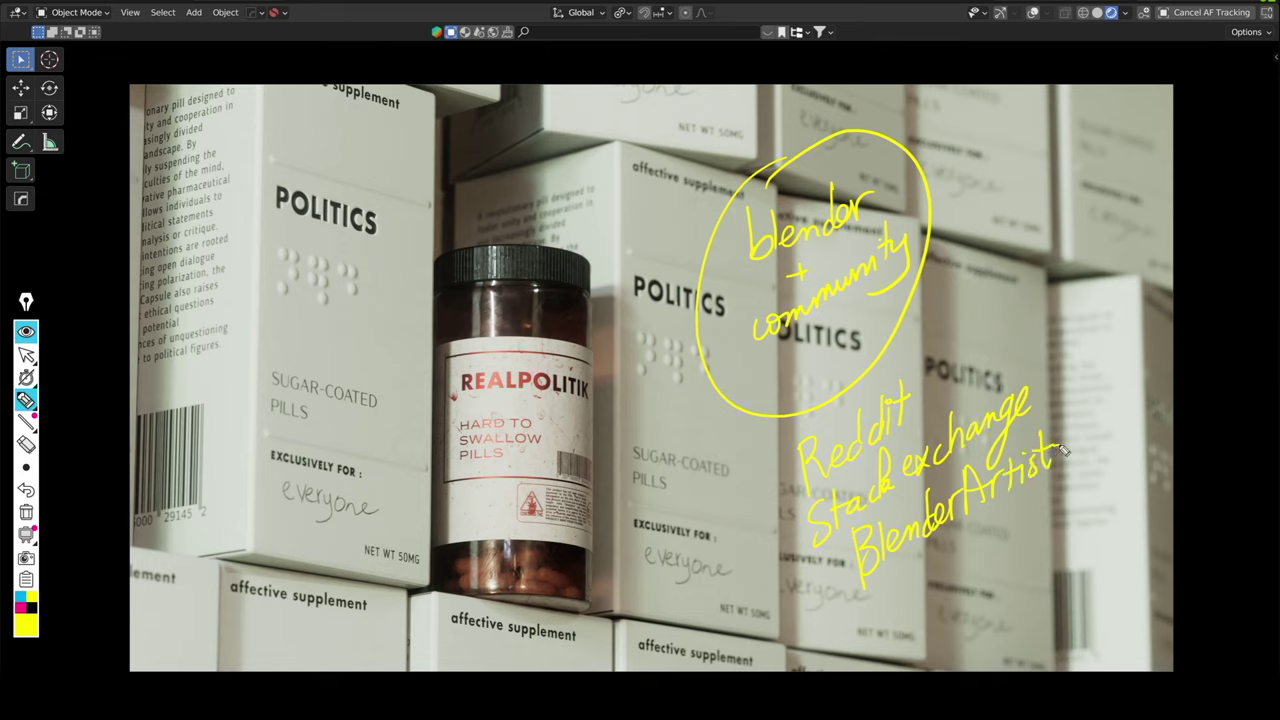
{"action": "left_click", "coordinate": [1000, 517]}
{"action": "left_click", "coordinate": [999, 543]}
{"action": "left_click", "coordinate": [1008, 566]}
{"action": "mouse_move", "coordinate": [790, 335]}
{"action": "left_mouse_down"}
{"action": "mouse_move", "coordinate": [733, 497]}
{"action": "mouse_move", "coordinate": [789, 332]}
{"action": "mouse_move", "coordinate": [794, 356]}
{"action": "left_mouse_up"}
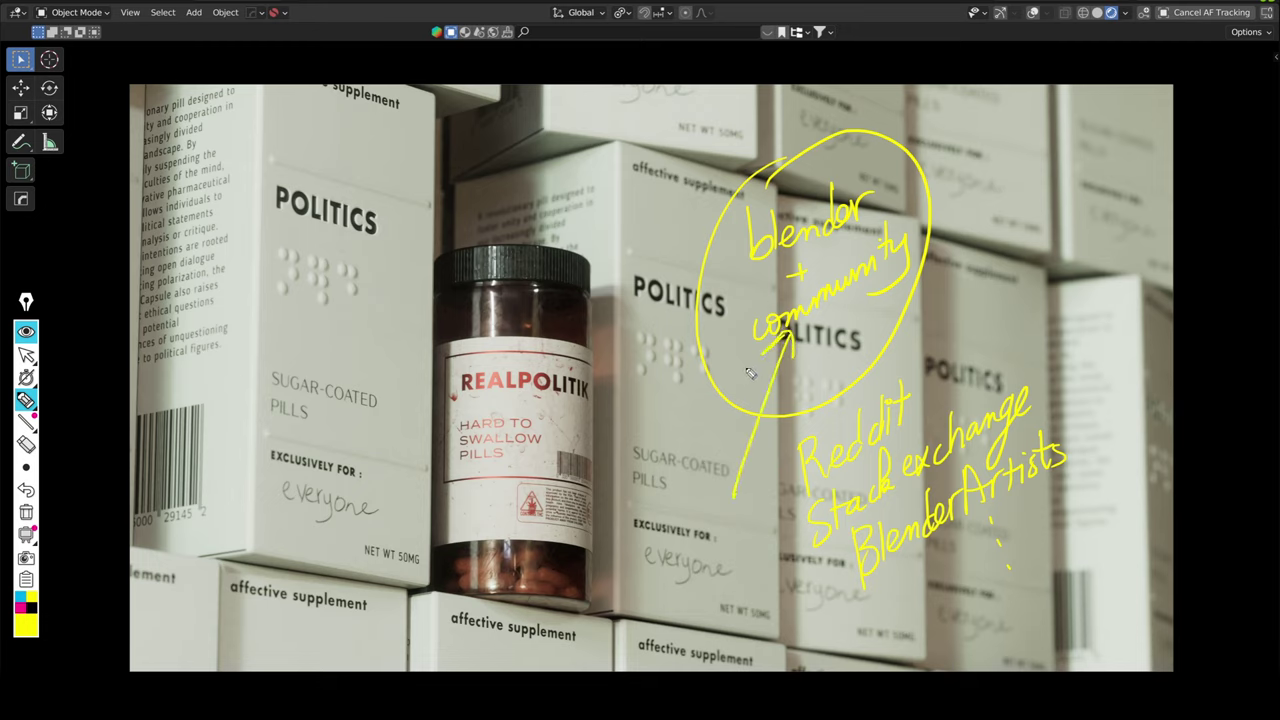
Clear the notes and write 'Composition' at the upper right.
{"action": "key", "text": "Escape"}
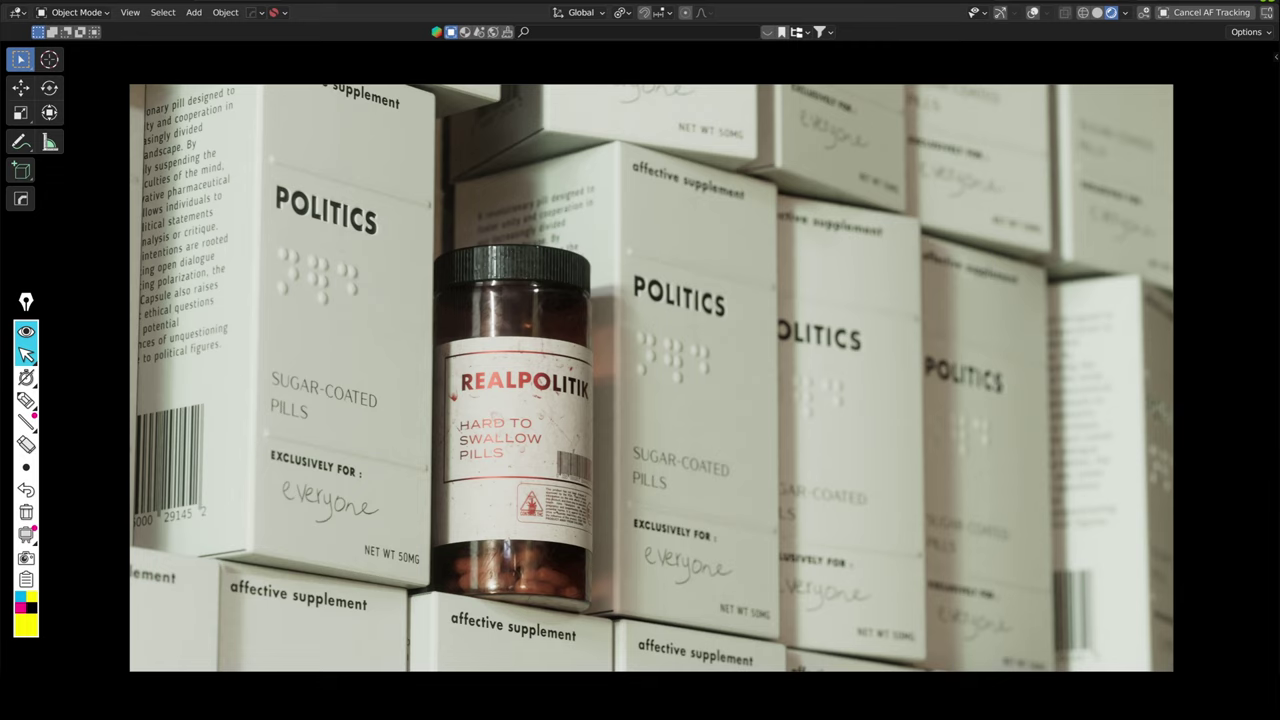
{"action": "key", "text": "ctrl+shift+2"}
{"action": "mouse_move", "coordinate": [918, 122]}
{"action": "left_mouse_down"}
{"action": "mouse_move", "coordinate": [904, 134]}
{"action": "mouse_move", "coordinate": [910, 156]}
{"action": "mouse_move", "coordinate": [970, 125]}
{"action": "mouse_move", "coordinate": [1108, 118]}
{"action": "left_mouse_up"}
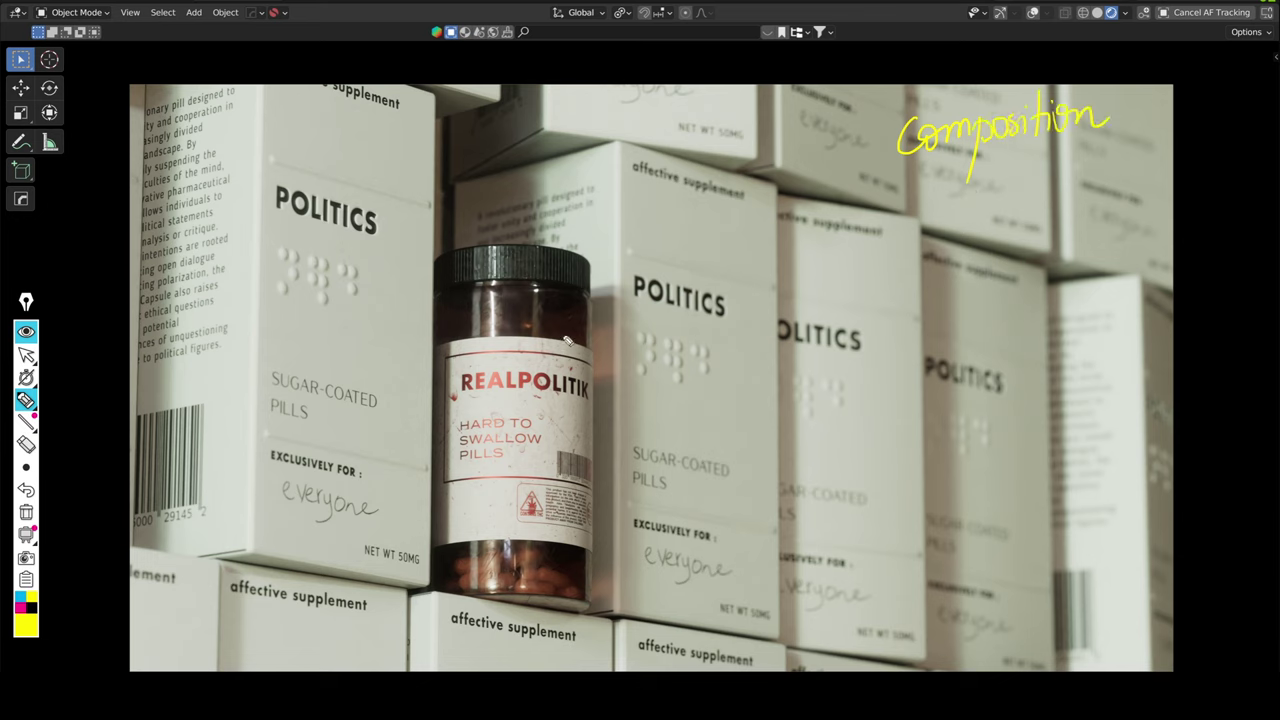
Stop annotating, show the viewport overlays, and select the jar.
{"action": "key", "text": "ctrl+shift+1"}
{"action": "key", "text": "shift+alt+z"}
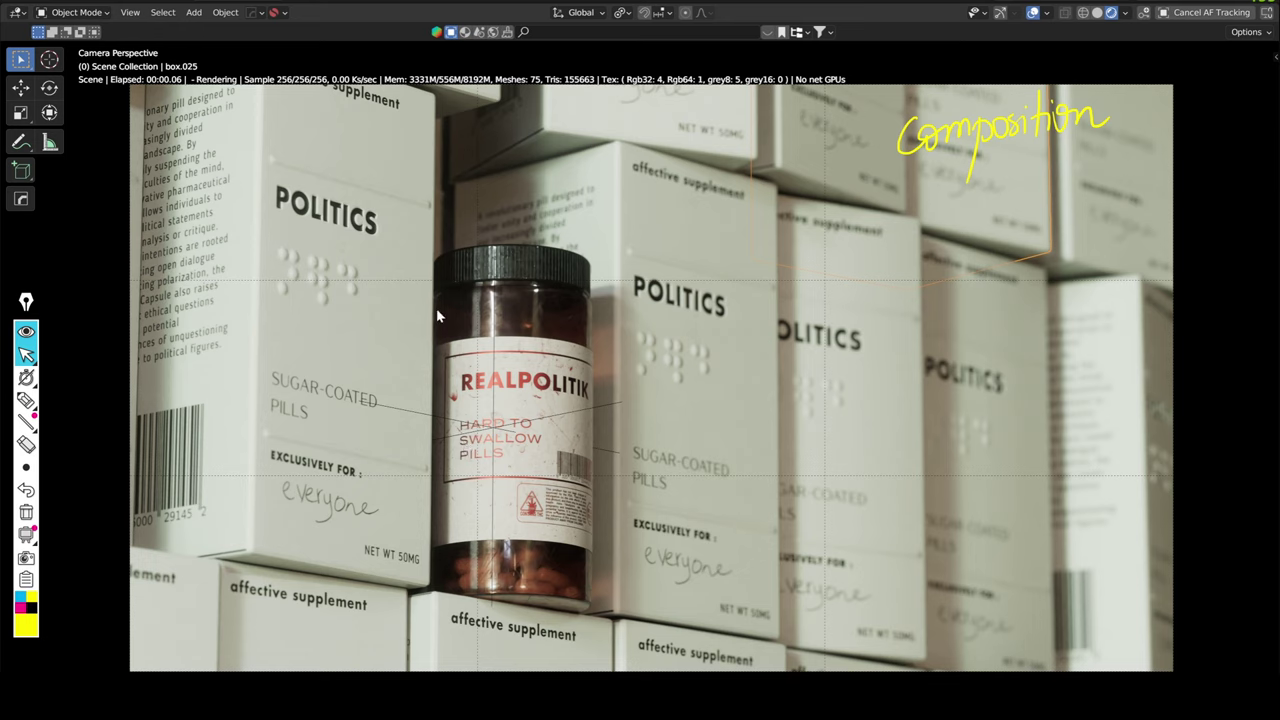
{"action": "left_click", "coordinate": [489, 358]}
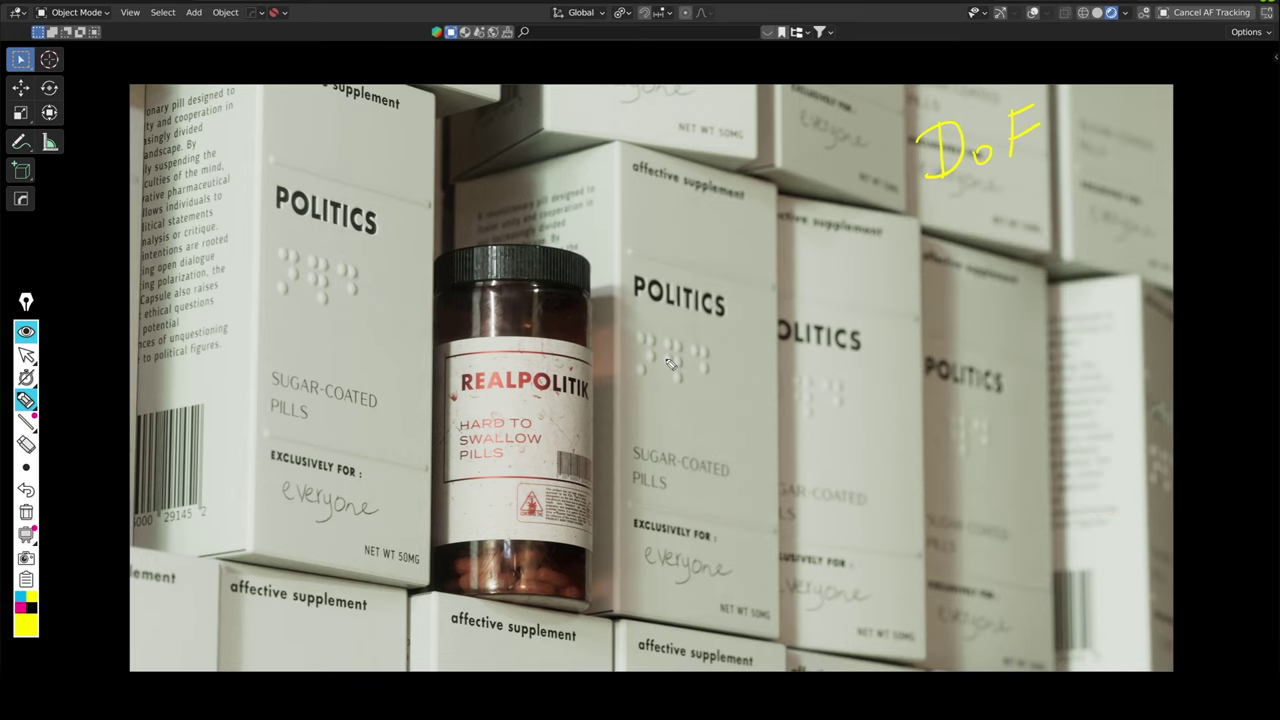
{"action": "mouse_move", "coordinate": [236, 505]}
{"action": "left_mouse_down"}
{"action": "mouse_move", "coordinate": [318, 400]}
{"action": "mouse_move", "coordinate": [305, 407]}
{"action": "mouse_move", "coordinate": [336, 408]}
{"action": "left_mouse_up"}
{"action": "mouse_move", "coordinate": [380, 547]}
{"action": "left_mouse_down"}
{"action": "mouse_move", "coordinate": [482, 436]}
{"action": "mouse_move", "coordinate": [460, 425]}
{"action": "left_mouse_up"}
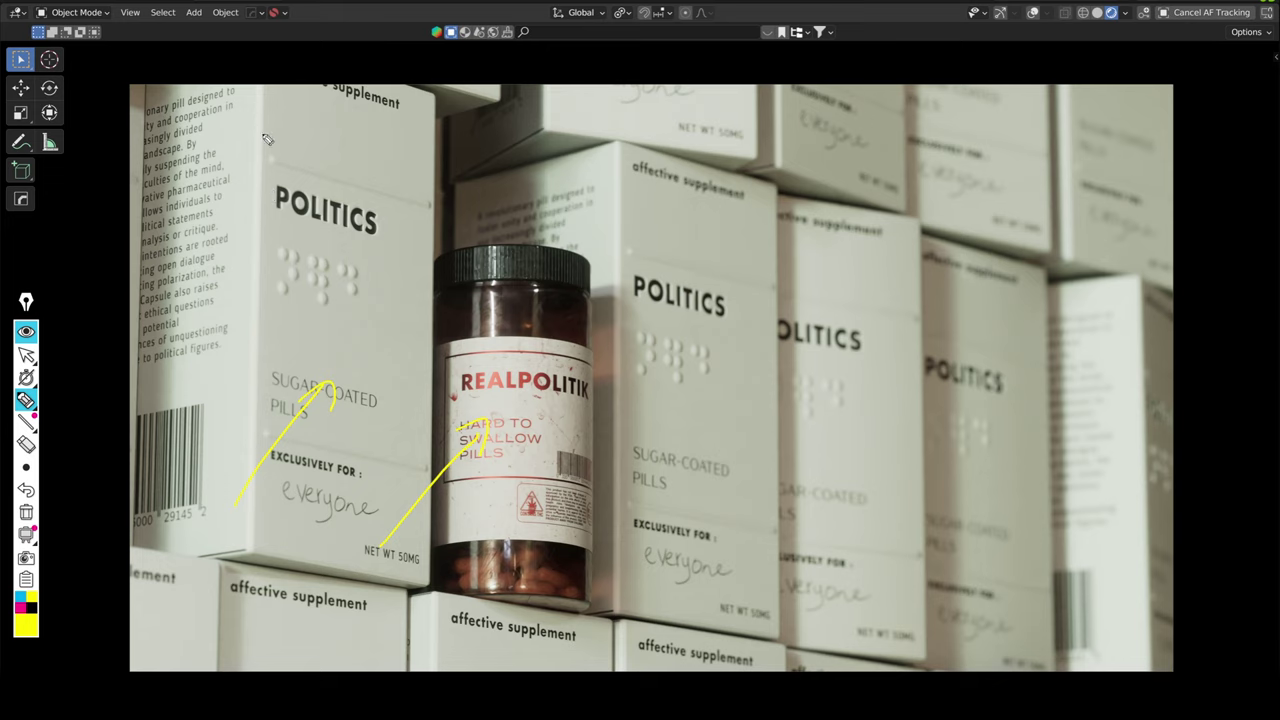
{"action": "mouse_move", "coordinate": [188, 157]}
{"action": "left_mouse_down"}
{"action": "mouse_move", "coordinate": [262, 452]}
{"action": "mouse_move", "coordinate": [424, 408]}
{"action": "mouse_move", "coordinate": [422, 177]}
{"action": "mouse_move", "coordinate": [188, 152]}
{"action": "left_mouse_up"}
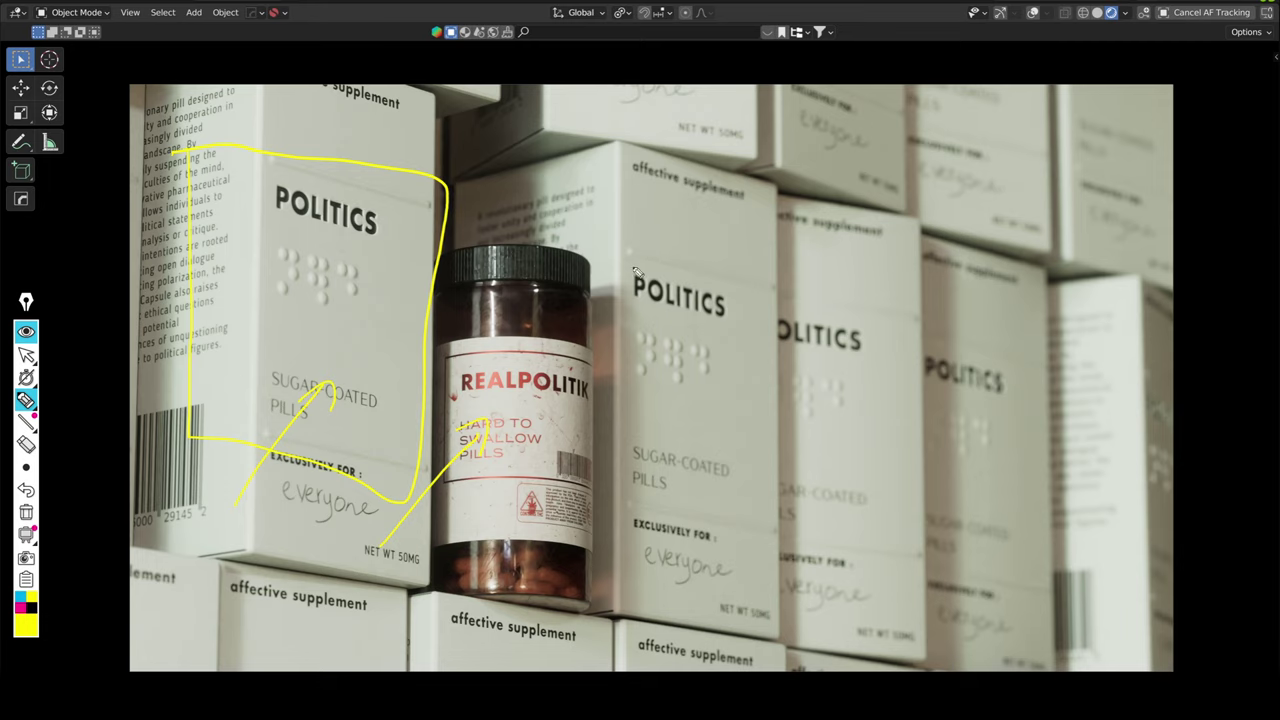
{"action": "mouse_move", "coordinate": [645, 120]}
{"action": "left_mouse_down"}
{"action": "mouse_move", "coordinate": [638, 384]}
{"action": "mouse_move", "coordinate": [655, 624]}
{"action": "left_mouse_up"}
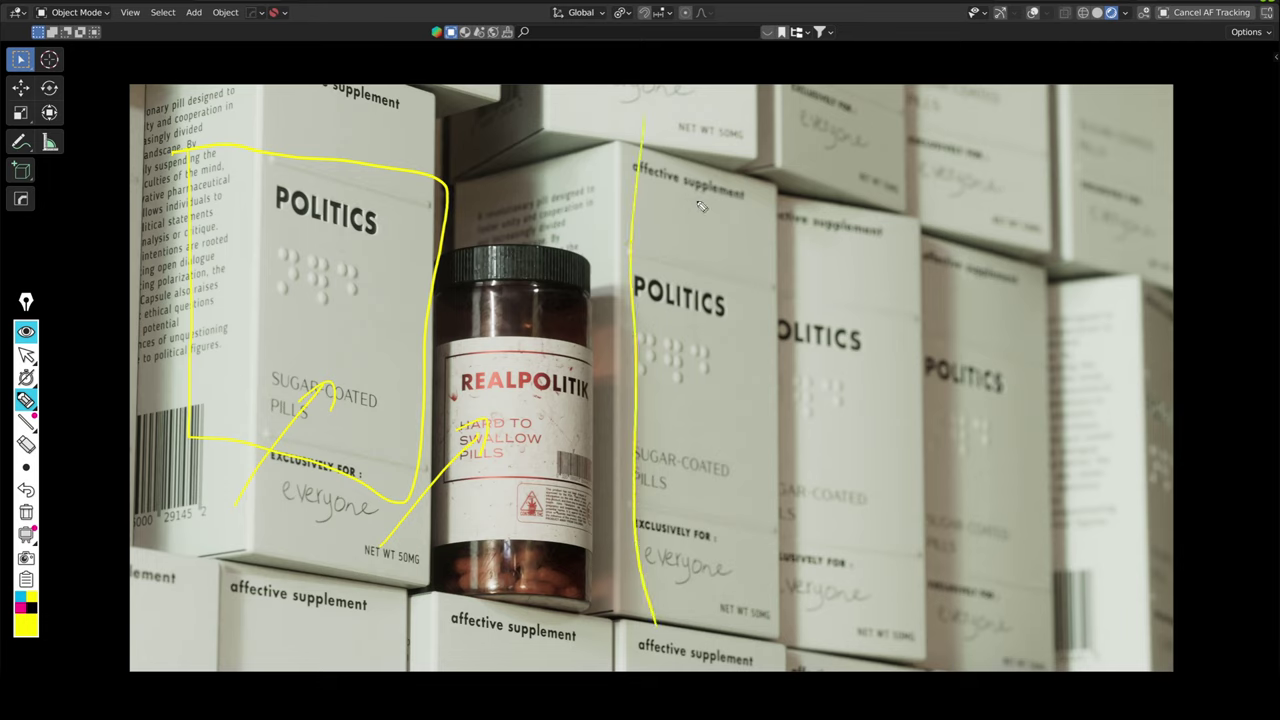
{"action": "left_click_drag", "start_coordinate": [682, 213], "coordinate": [892, 121]}
{"action": "left_click_drag", "start_coordinate": [656, 312], "coordinate": [958, 202]}
{"action": "left_click_drag", "start_coordinate": [660, 378], "coordinate": [996, 303]}
{"action": "left_click_drag", "start_coordinate": [745, 438], "coordinate": [1040, 365]}
{"action": "left_click_drag", "start_coordinate": [746, 534], "coordinate": [1016, 468]}
{"action": "left_click_drag", "start_coordinate": [750, 585], "coordinate": [1048, 582]}
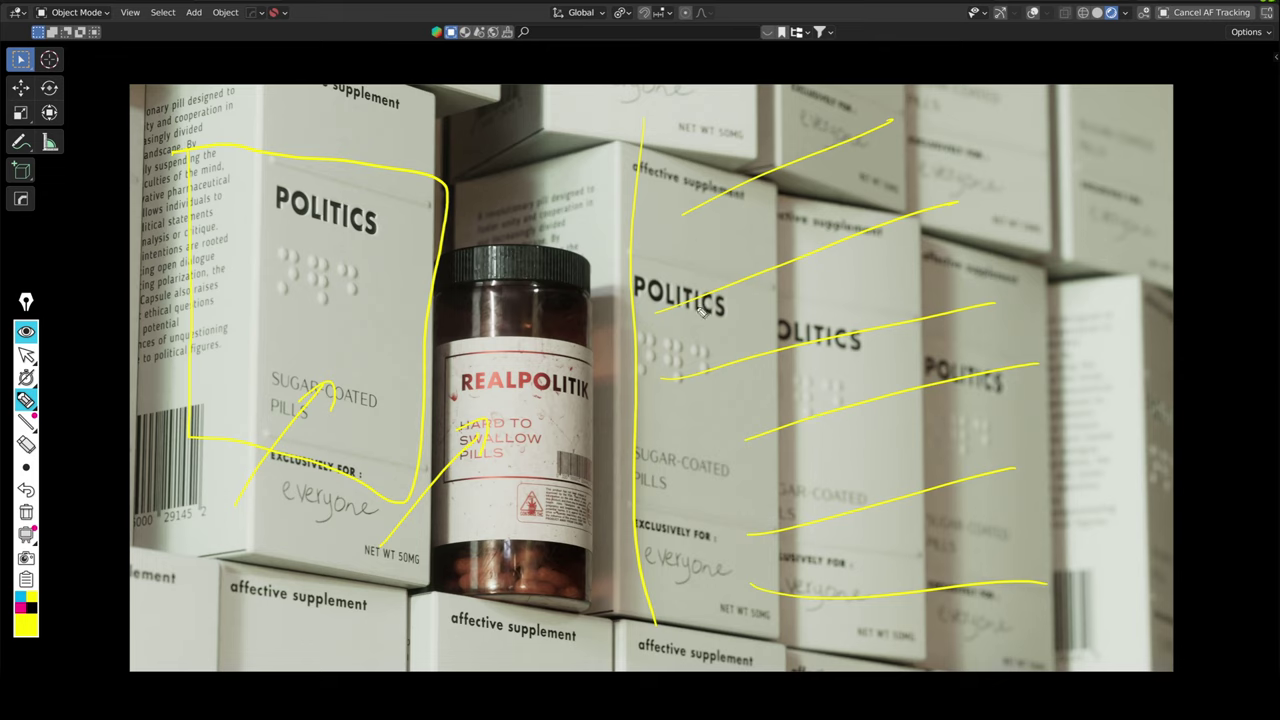
{"action": "key", "text": "ctrl+Delete"}
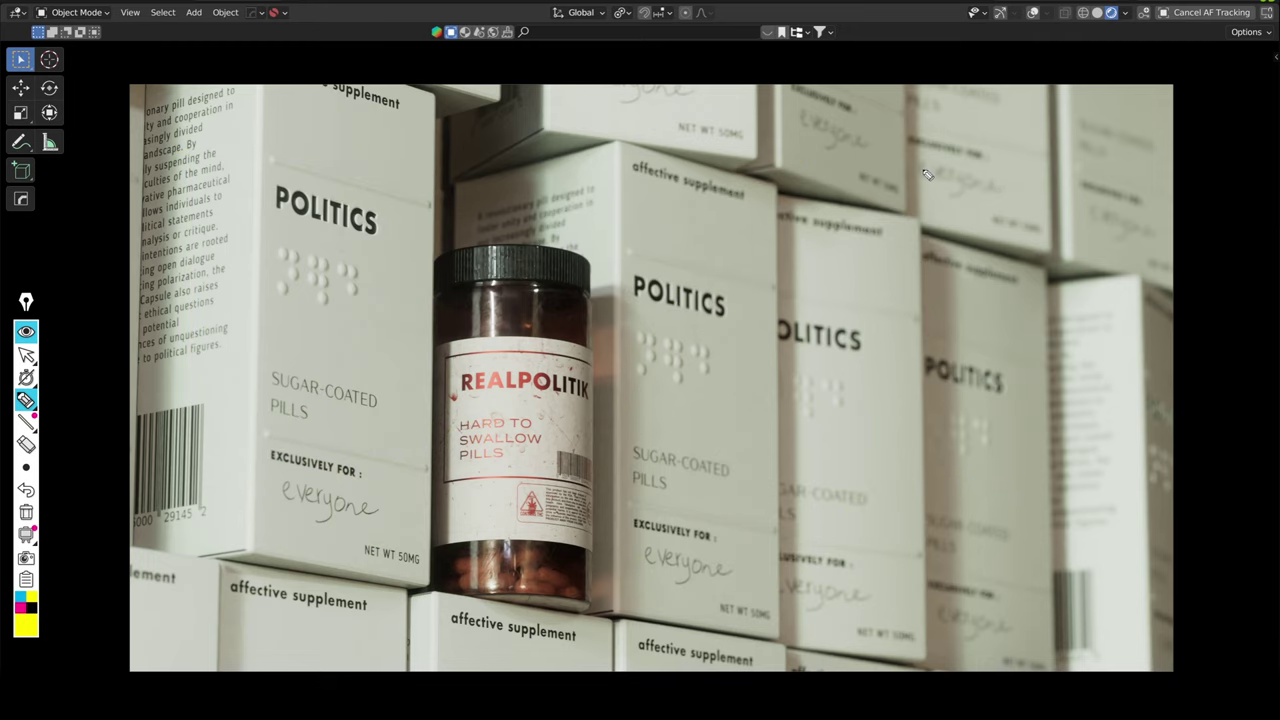
Handwrite 'lighting' with an arrow pointing to 'HDRI' over the top-right boxes.
{"action": "mouse_move", "coordinate": [905, 175]}
{"action": "left_mouse_down"}
{"action": "mouse_move", "coordinate": [935, 125]}
{"action": "mouse_move", "coordinate": [975, 150]}
{"action": "mouse_move", "coordinate": [1050, 110]}
{"action": "left_mouse_up"}
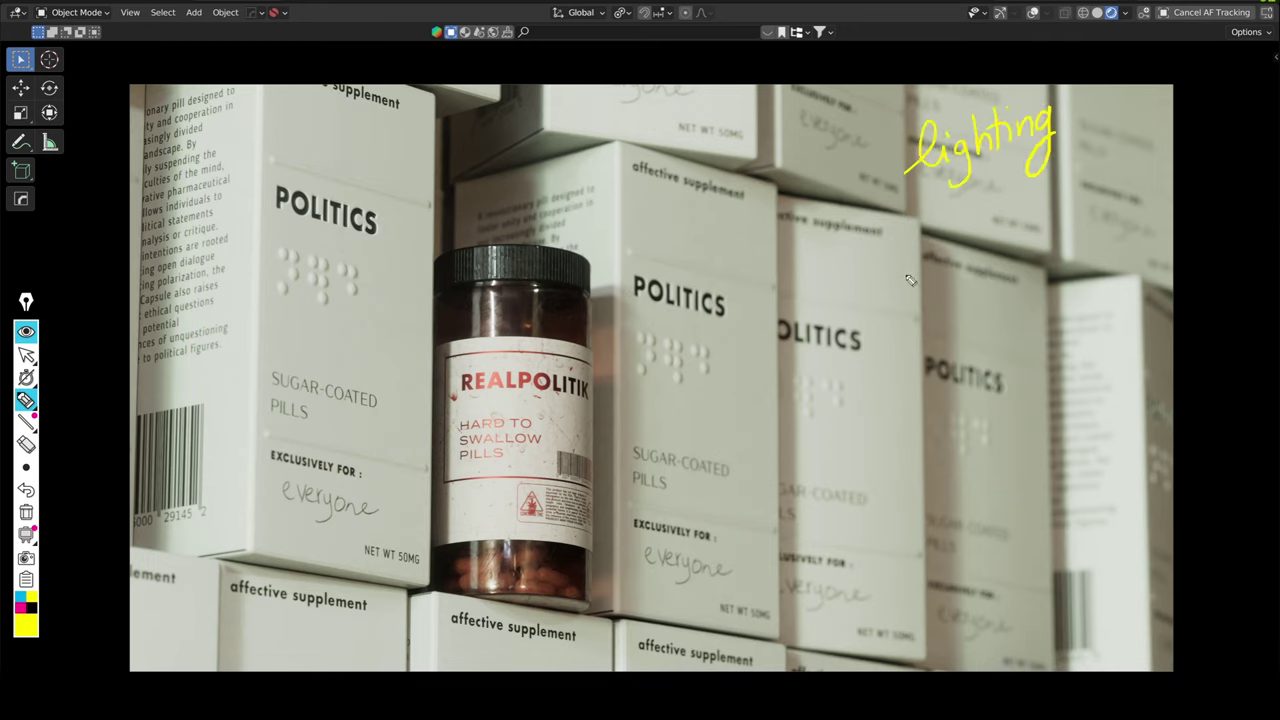
{"action": "mouse_move", "coordinate": [895, 274]}
{"action": "left_mouse_down"}
{"action": "mouse_move", "coordinate": [940, 262]}
{"action": "mouse_move", "coordinate": [926, 270]}
{"action": "left_mouse_up"}
{"action": "mouse_move", "coordinate": [964, 232]}
{"action": "left_mouse_down"}
{"action": "mouse_move", "coordinate": [968, 266]}
{"action": "mouse_move", "coordinate": [986, 262]}
{"action": "mouse_move", "coordinate": [986, 246]}
{"action": "left_mouse_up"}
{"action": "mouse_move", "coordinate": [996, 232]}
{"action": "left_mouse_down"}
{"action": "mouse_move", "coordinate": [998, 260]}
{"action": "mouse_move", "coordinate": [1054, 210]}
{"action": "mouse_move", "coordinate": [1046, 238]}
{"action": "left_mouse_up"}
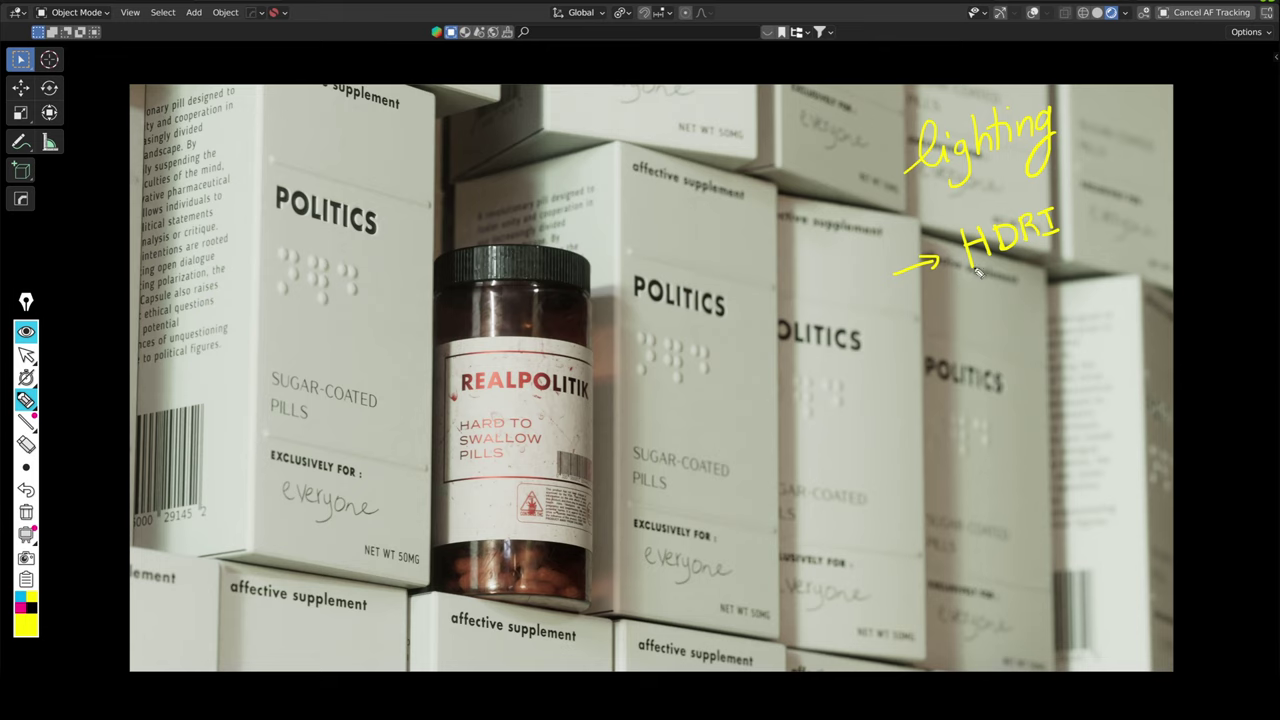
Underline HDRI and add 'polyhaven' and '7-8' beneath it.
{"action": "left_click_drag", "start_coordinate": [947, 289], "coordinate": [1064, 244]}
{"action": "left_click_drag", "start_coordinate": [949, 298], "coordinate": [1058, 263]}
{"action": "mouse_move", "coordinate": [956, 328]}
{"action": "left_mouse_down"}
{"action": "mouse_move", "coordinate": [972, 342]}
{"action": "mouse_move", "coordinate": [984, 330]}
{"action": "mouse_move", "coordinate": [1002, 338]}
{"action": "mouse_move", "coordinate": [1024, 304]}
{"action": "mouse_move", "coordinate": [1045, 326]}
{"action": "mouse_move", "coordinate": [1058, 312]}
{"action": "left_mouse_up"}
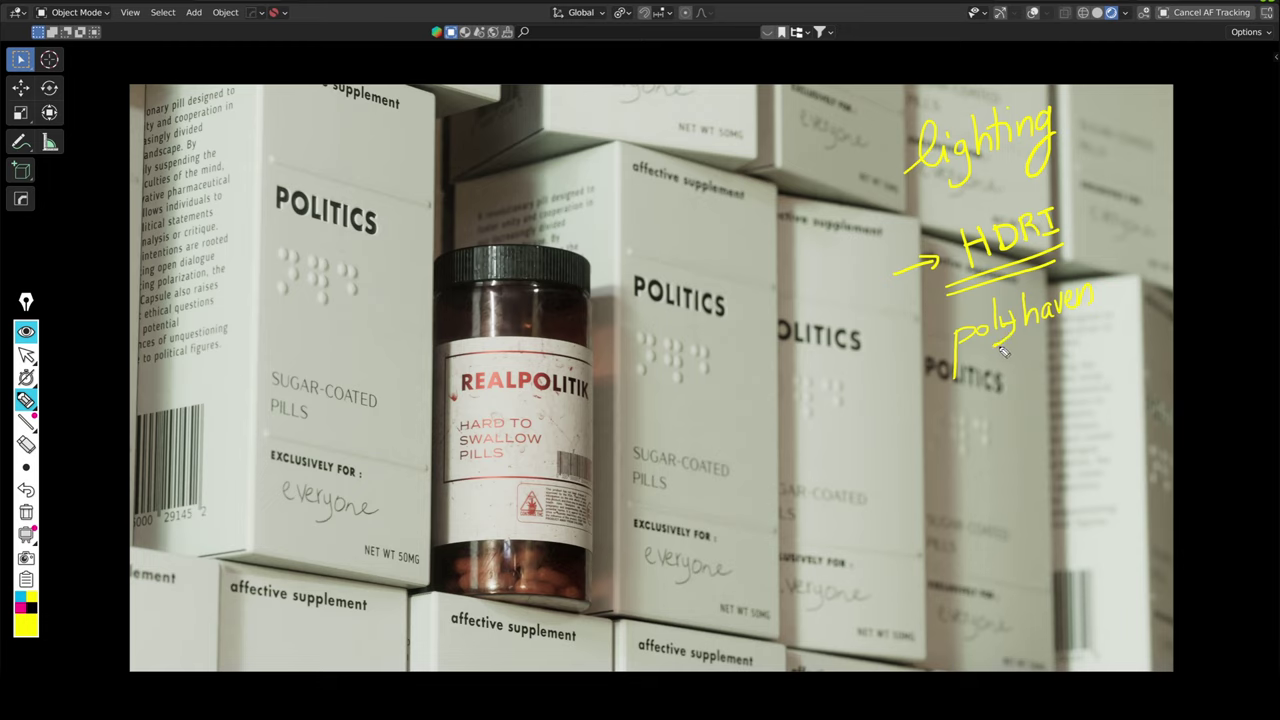
{"action": "mouse_move", "coordinate": [1038, 358]}
{"action": "left_mouse_down"}
{"action": "mouse_move", "coordinate": [1034, 372]}
{"action": "mouse_move", "coordinate": [1040, 360]}
{"action": "mouse_move", "coordinate": [999, 377]}
{"action": "mouse_move", "coordinate": [992, 398]}
{"action": "left_mouse_up"}
Write 'planes' and sketch vertical and overhead light planes with light falling from the top.
{"action": "mouse_move", "coordinate": [944, 462]}
{"action": "left_mouse_down"}
{"action": "mouse_move", "coordinate": [990, 455]}
{"action": "mouse_move", "coordinate": [1062, 402]}
{"action": "left_mouse_up"}
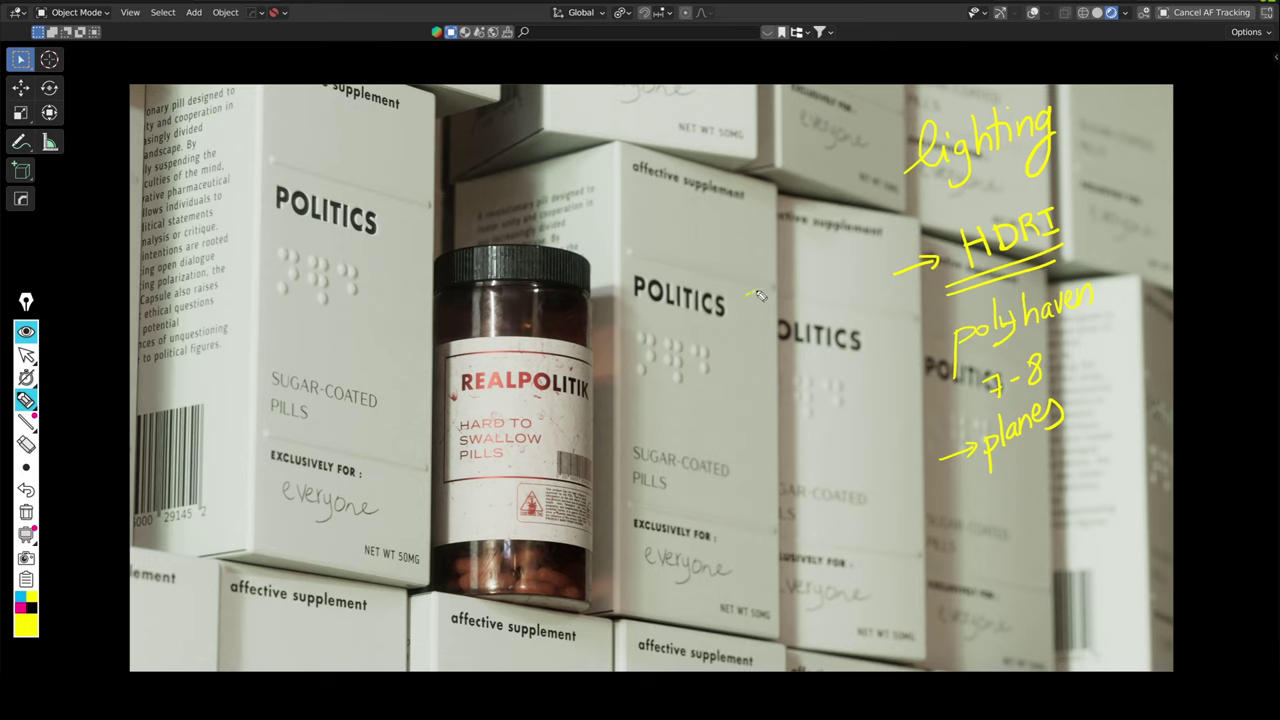
{"action": "left_click_drag", "start_coordinate": [780, 172], "coordinate": [808, 518]}
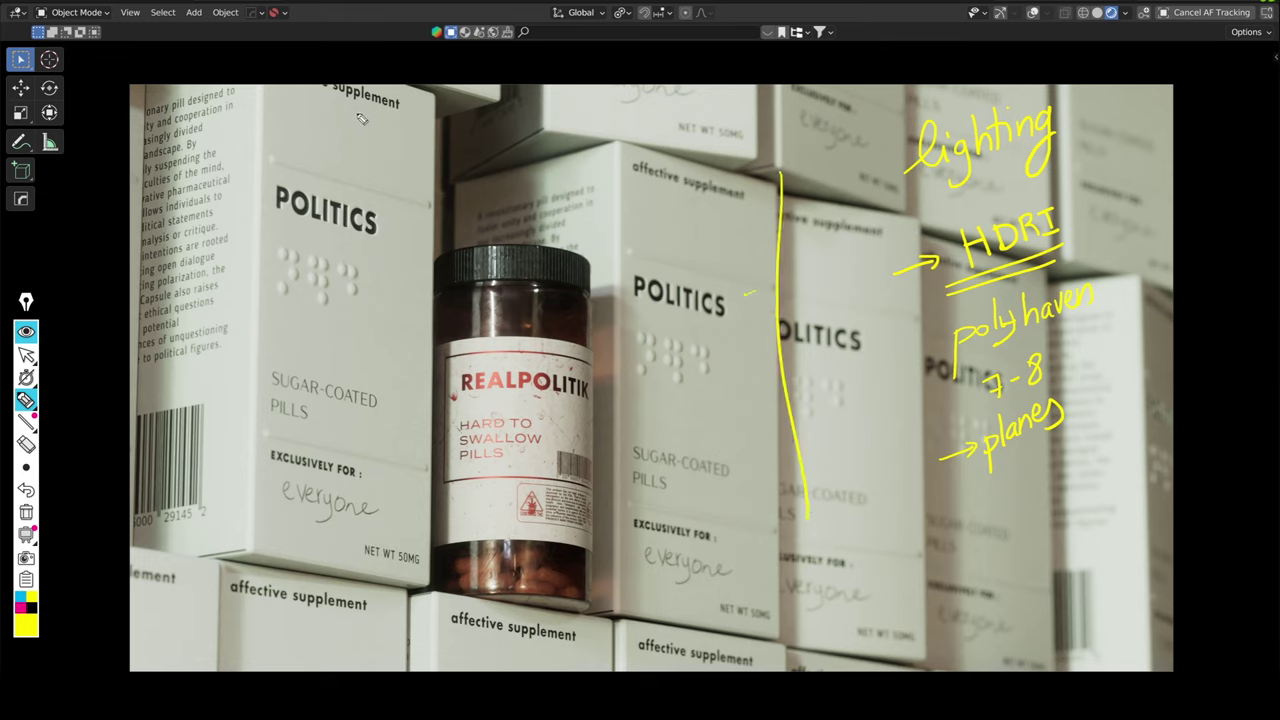
{"action": "left_click_drag", "start_coordinate": [348, 130], "coordinate": [460, 120]}
{"action": "left_click_drag", "start_coordinate": [552, 129], "coordinate": [685, 120]}
{"action": "left_click_drag", "start_coordinate": [532, 128], "coordinate": [736, 314]}
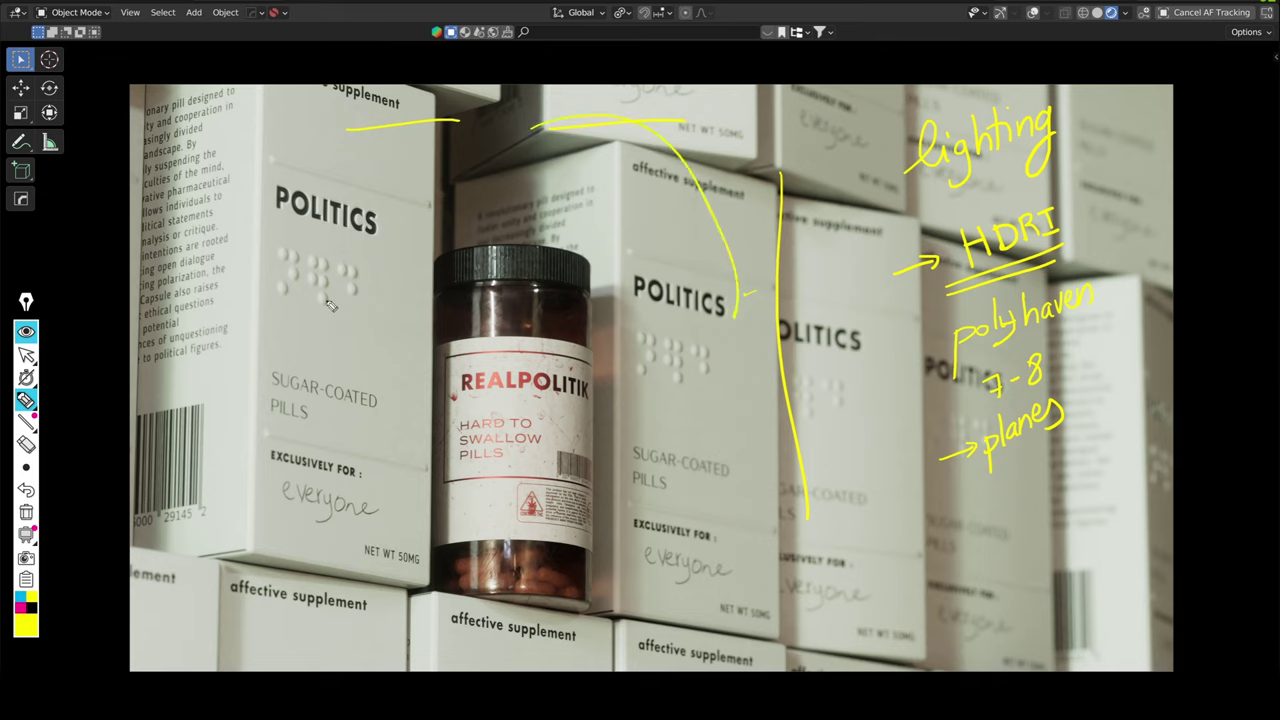
Draw arrowed light rays across the left POLITICS box.
{"action": "left_click_drag", "start_coordinate": [185, 394], "coordinate": [376, 317]}
{"action": "left_click_drag", "start_coordinate": [215, 452], "coordinate": [362, 371]}
{"action": "left_click_drag", "start_coordinate": [240, 505], "coordinate": [397, 422]}
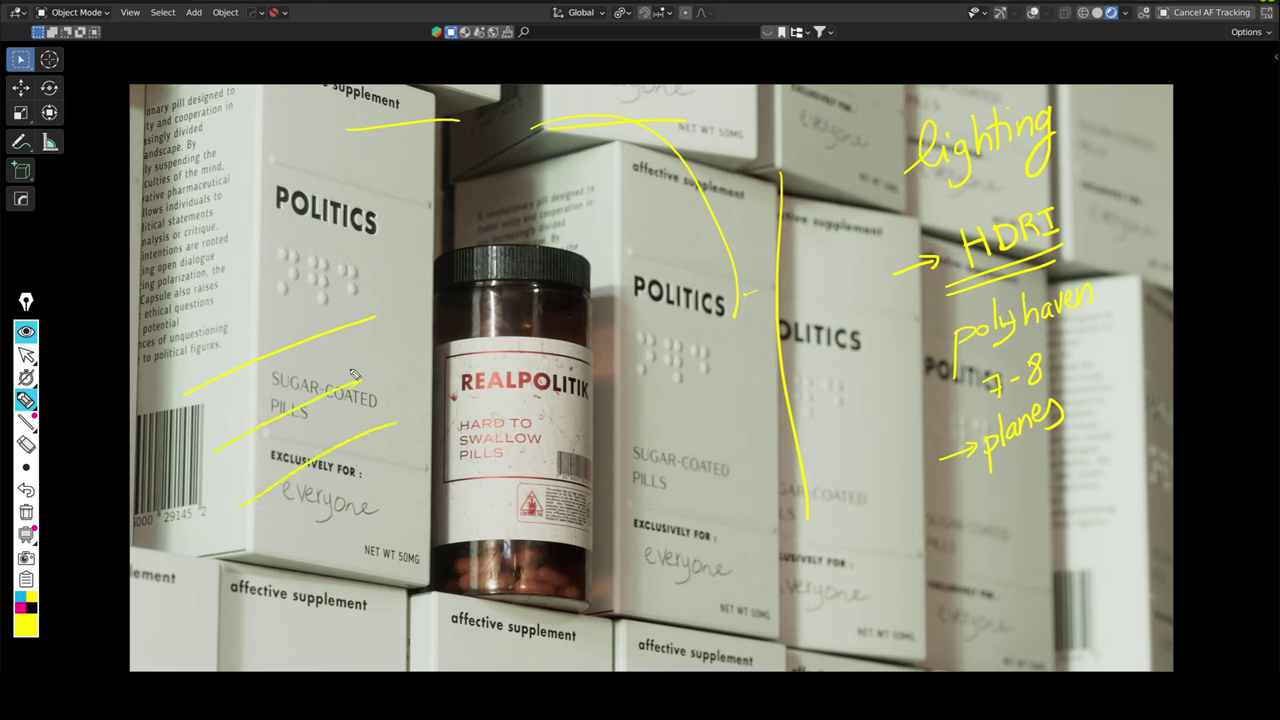
{"action": "left_click_drag", "start_coordinate": [356, 310], "coordinate": [385, 322]}
{"action": "mouse_move", "coordinate": [342, 381]}
{"action": "left_mouse_down"}
{"action": "mouse_move", "coordinate": [377, 397]}
{"action": "mouse_move", "coordinate": [406, 434]}
{"action": "left_mouse_up"}
Write 'power 1' on the middle box.
{"action": "mouse_move", "coordinate": [687, 448]}
{"action": "left_mouse_down"}
{"action": "mouse_move", "coordinate": [742, 408]}
{"action": "mouse_move", "coordinate": [721, 466]}
{"action": "mouse_move", "coordinate": [748, 481]}
{"action": "left_mouse_up"}
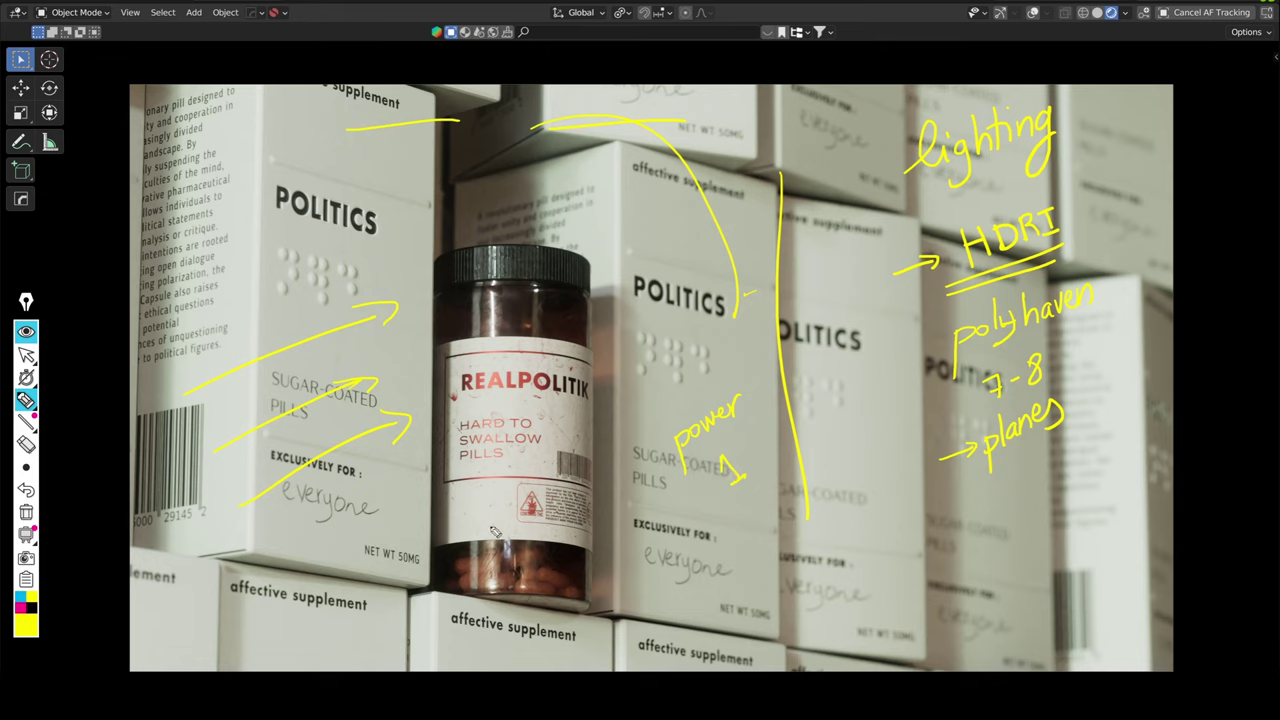
{"action": "left_click_drag", "start_coordinate": [648, 563], "coordinate": [670, 560]}
{"action": "left_click_drag", "start_coordinate": [703, 516], "coordinate": [690, 540]}
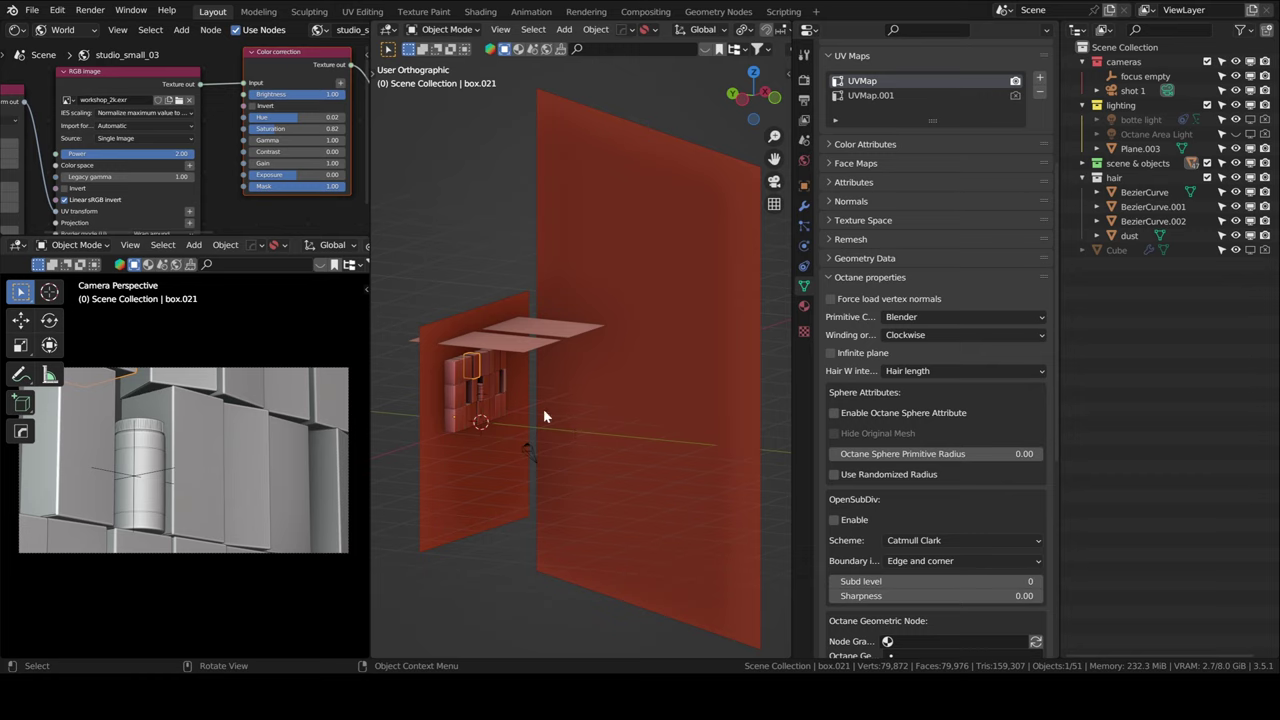
Select Plane, Plane.002, Plane.001 and Plane.003 in turn, then write 'light linking' over the render.
{"action": "left_click", "coordinate": [432, 358]}
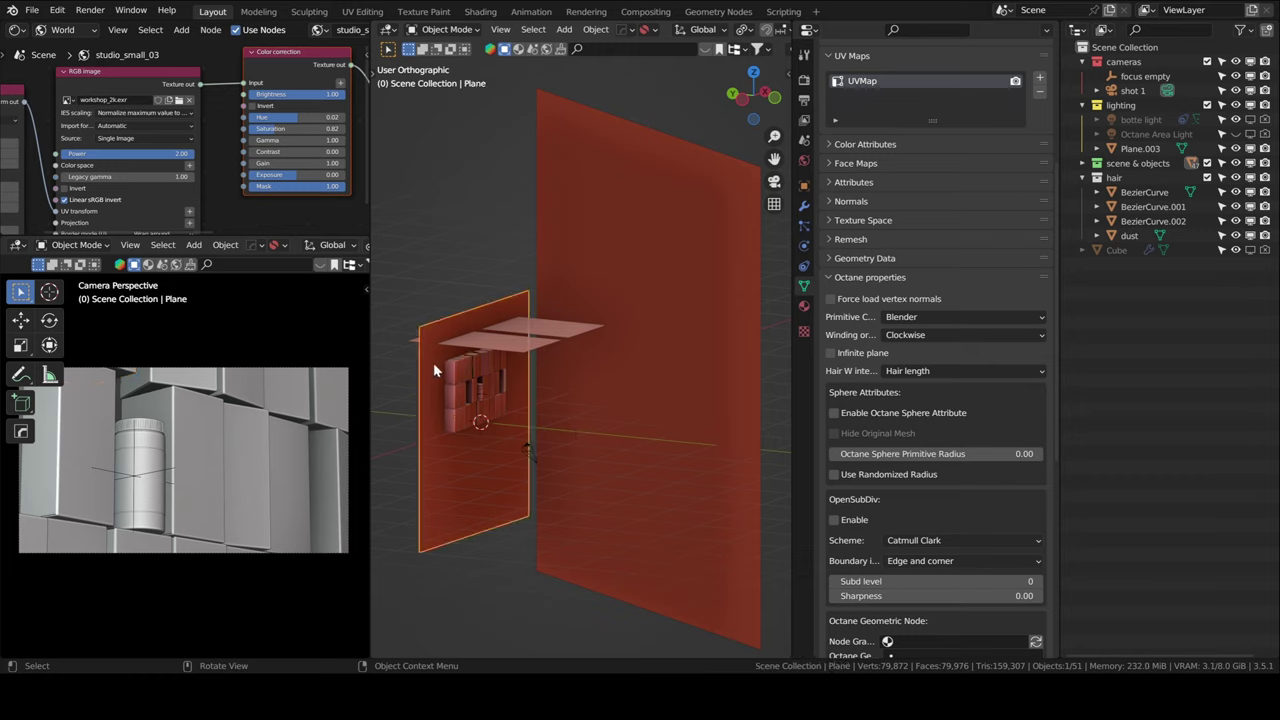
{"action": "left_click", "coordinate": [655, 263]}
{"action": "left_click", "coordinate": [546, 332]}
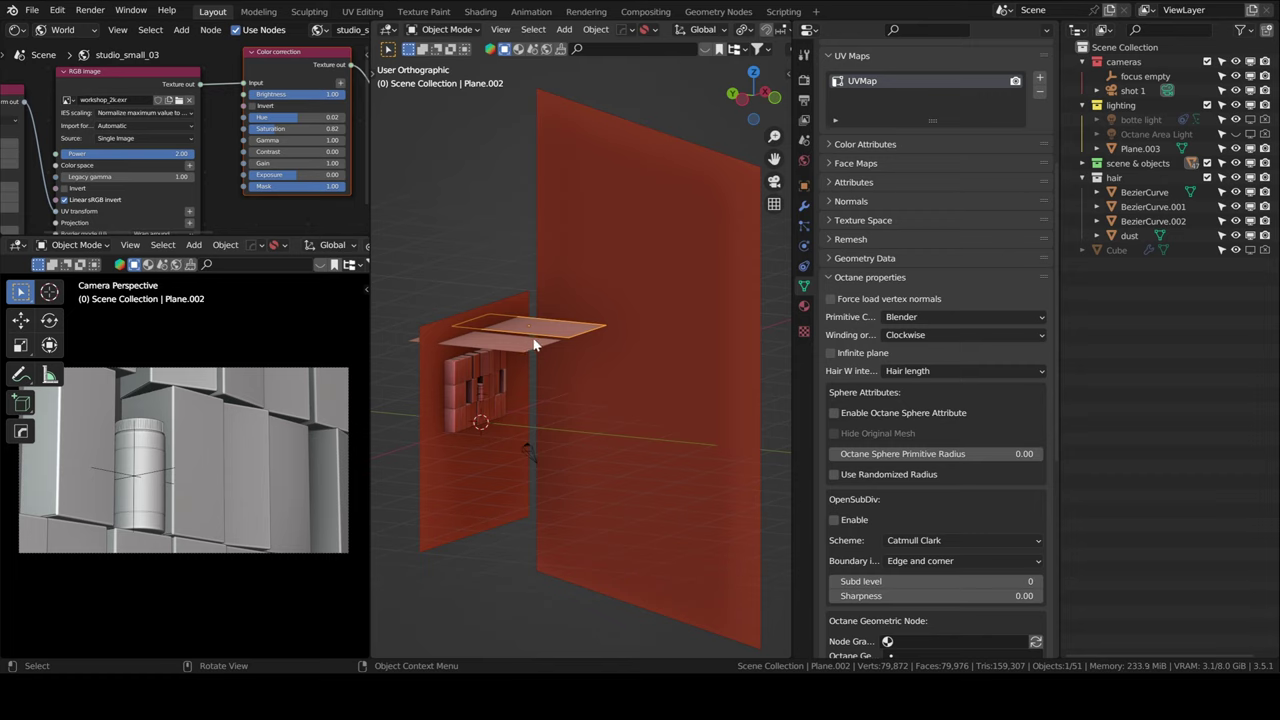
{"action": "left_click", "coordinate": [530, 349]}
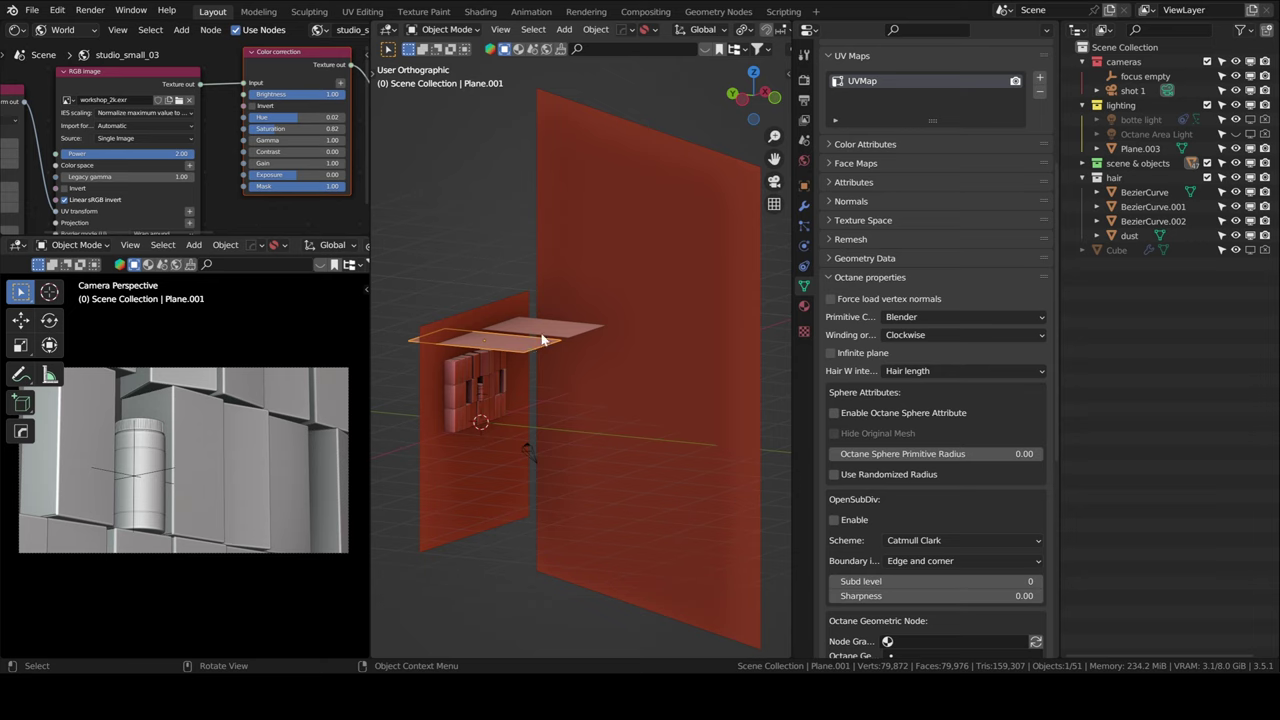
{"action": "left_click", "coordinate": [640, 300]}
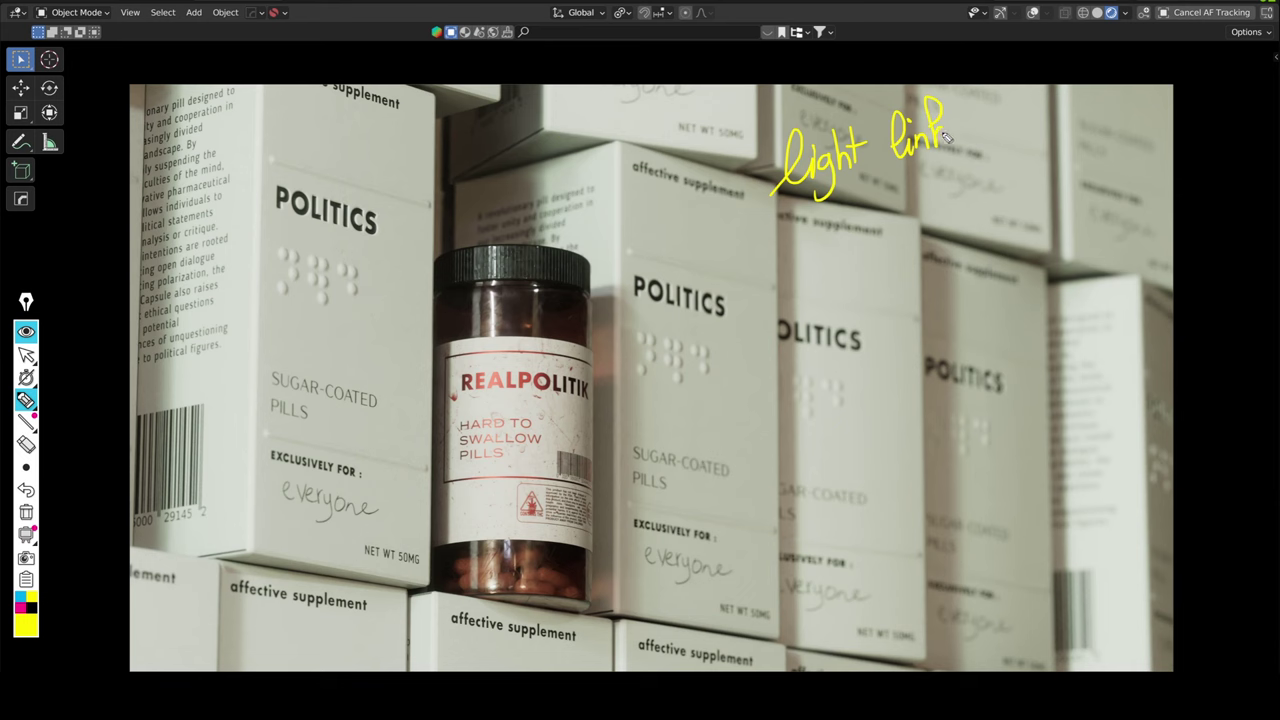
{"action": "mouse_move", "coordinate": [938, 148]}
{"action": "left_mouse_down"}
{"action": "mouse_move", "coordinate": [966, 124]}
{"action": "mouse_move", "coordinate": [985, 138]}
{"action": "mouse_move", "coordinate": [990, 175]}
{"action": "mouse_move", "coordinate": [972, 182]}
{"action": "left_mouse_up"}
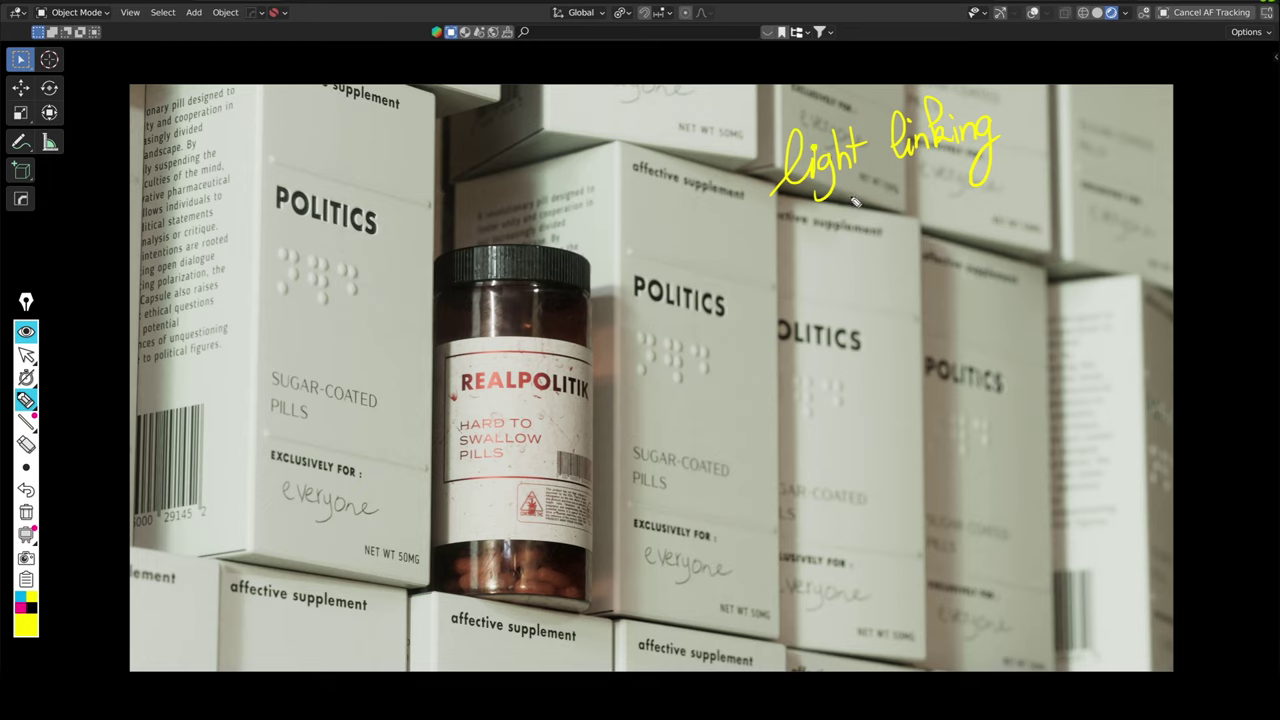
Write 'blender 4.0' and 'Octane' under the light linking note.
{"action": "mouse_move", "coordinate": [876, 240]}
{"action": "left_mouse_down"}
{"action": "mouse_move", "coordinate": [911, 258]}
{"action": "mouse_move", "coordinate": [962, 231]}
{"action": "mouse_move", "coordinate": [956, 210]}
{"action": "mouse_move", "coordinate": [981, 218]}
{"action": "mouse_move", "coordinate": [1052, 200]}
{"action": "mouse_move", "coordinate": [1049, 215]}
{"action": "mouse_move", "coordinate": [1070, 186]}
{"action": "left_mouse_up"}
{"action": "left_click", "coordinate": [1064, 206]}
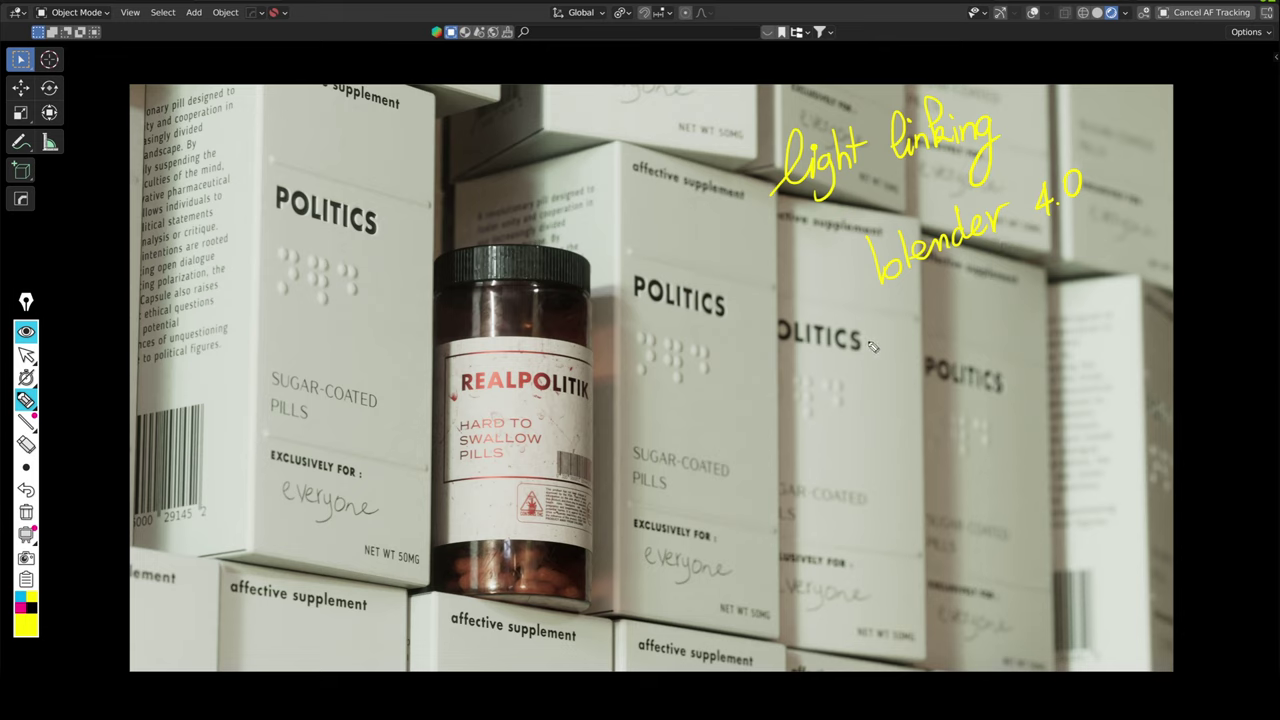
{"action": "mouse_move", "coordinate": [918, 316]}
{"action": "left_mouse_down"}
{"action": "mouse_move", "coordinate": [906, 336]}
{"action": "mouse_move", "coordinate": [916, 318]}
{"action": "mouse_move", "coordinate": [956, 338]}
{"action": "left_mouse_up"}
{"action": "mouse_move", "coordinate": [978, 288]}
{"action": "left_mouse_down"}
{"action": "mouse_move", "coordinate": [970, 326]}
{"action": "mouse_move", "coordinate": [988, 308]}
{"action": "left_mouse_up"}
{"action": "left_click_drag", "start_coordinate": [996, 306], "coordinate": [1036, 288]}
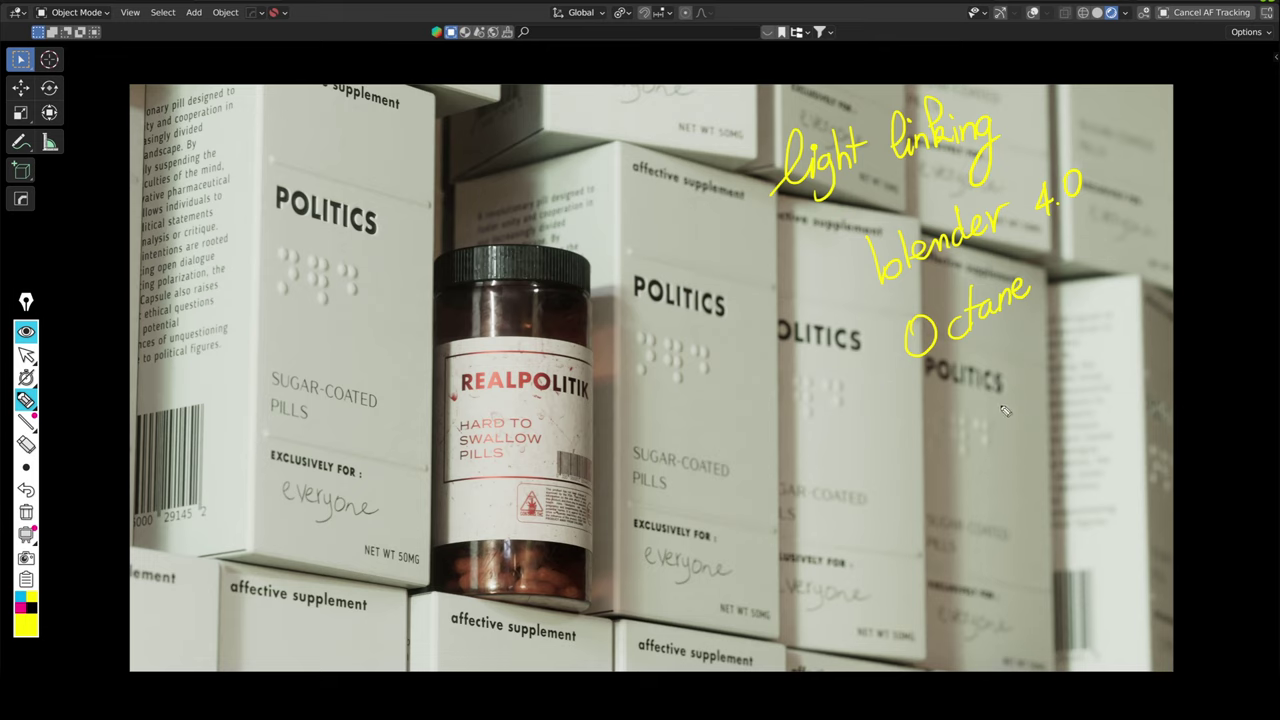
Sketch a light bulb with an arrow aimed at a tilted bottle with a circled cap.
{"action": "mouse_move", "coordinate": [1022, 380]}
{"action": "left_mouse_down"}
{"action": "mouse_move", "coordinate": [1028, 459]}
{"action": "mouse_move", "coordinate": [1019, 383]}
{"action": "mouse_move", "coordinate": [1070, 420]}
{"action": "mouse_move", "coordinate": [1030, 448]}
{"action": "left_mouse_up"}
{"action": "mouse_move", "coordinate": [1045, 397]}
{"action": "left_mouse_down"}
{"action": "mouse_move", "coordinate": [1058, 401]}
{"action": "mouse_move", "coordinate": [931, 471]}
{"action": "mouse_move", "coordinate": [960, 468]}
{"action": "left_mouse_up"}
{"action": "mouse_move", "coordinate": [869, 544]}
{"action": "left_mouse_down"}
{"action": "mouse_move", "coordinate": [842, 465]}
{"action": "mouse_move", "coordinate": [905, 516]}
{"action": "mouse_move", "coordinate": [869, 540]}
{"action": "left_mouse_up"}
{"action": "mouse_move", "coordinate": [856, 458]}
{"action": "left_mouse_down"}
{"action": "mouse_move", "coordinate": [850, 432]}
{"action": "mouse_move", "coordinate": [890, 437]}
{"action": "mouse_move", "coordinate": [864, 456]}
{"action": "left_mouse_up"}
{"action": "left_click_drag", "start_coordinate": [1018, 385], "coordinate": [1020, 456]}
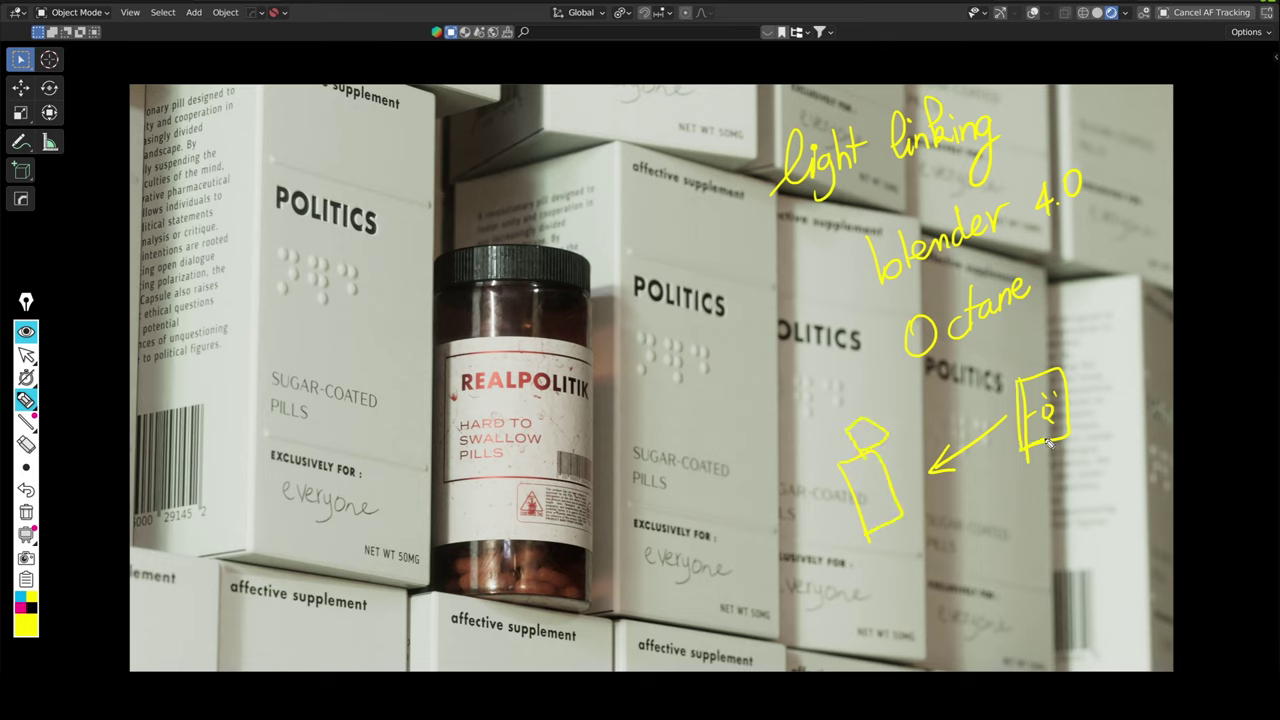
{"action": "left_click_drag", "start_coordinate": [900, 458], "coordinate": [883, 490]}
{"action": "left_click_drag", "start_coordinate": [880, 406], "coordinate": [880, 441]}
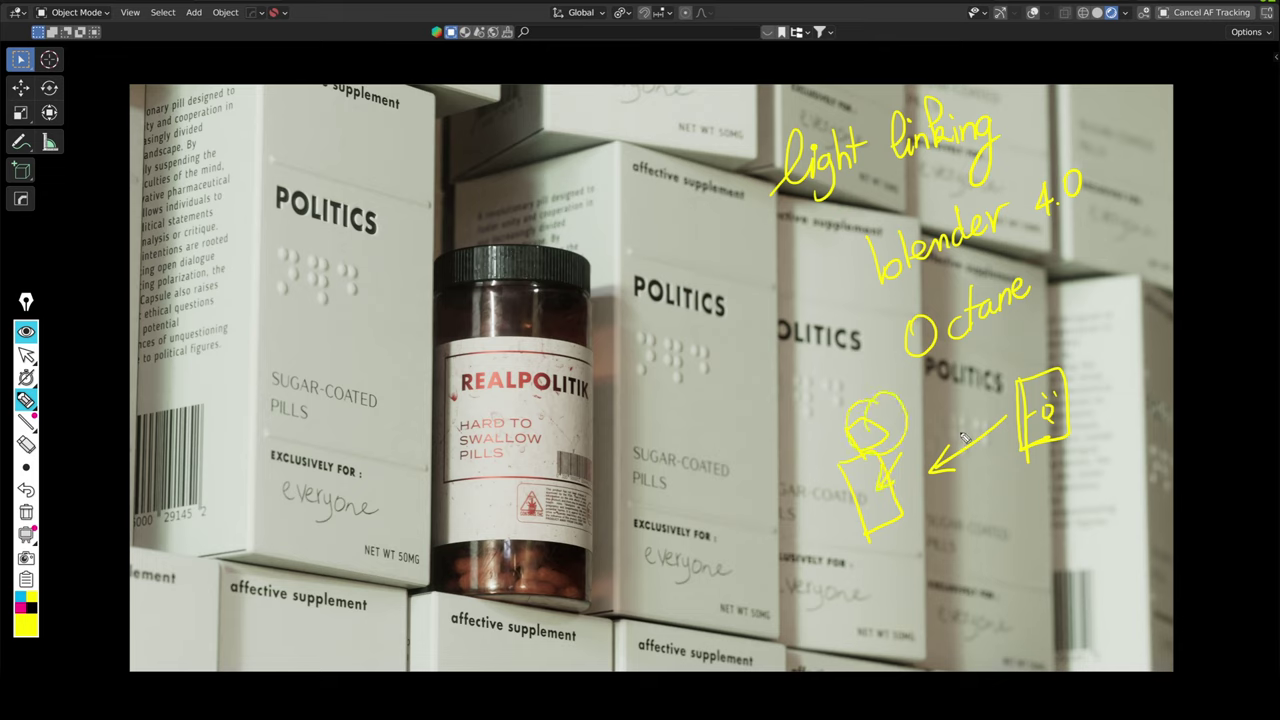